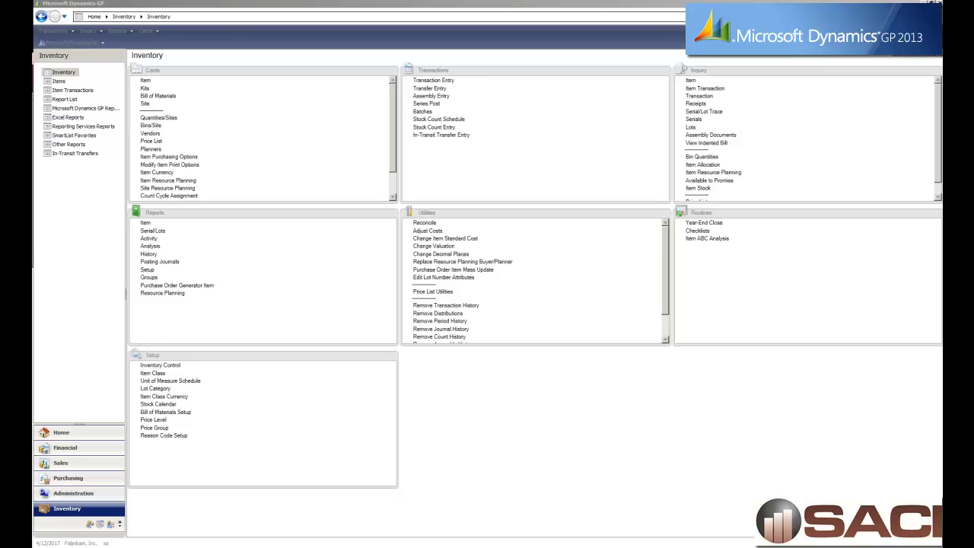
# Load the Multi-Core Processor 1-A3261A into the Item Maintenance card.
pyautogui.click(121, 68)
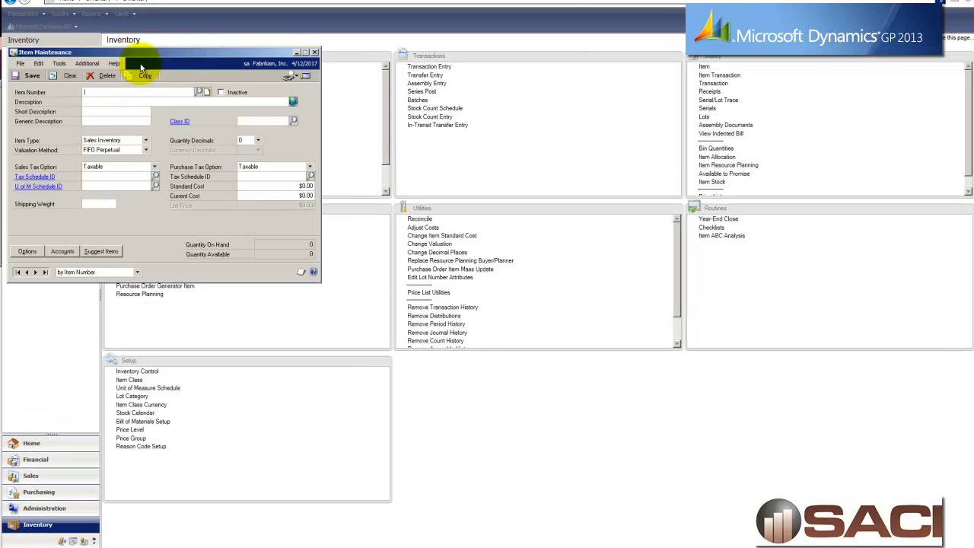
pyautogui.click(201, 90)
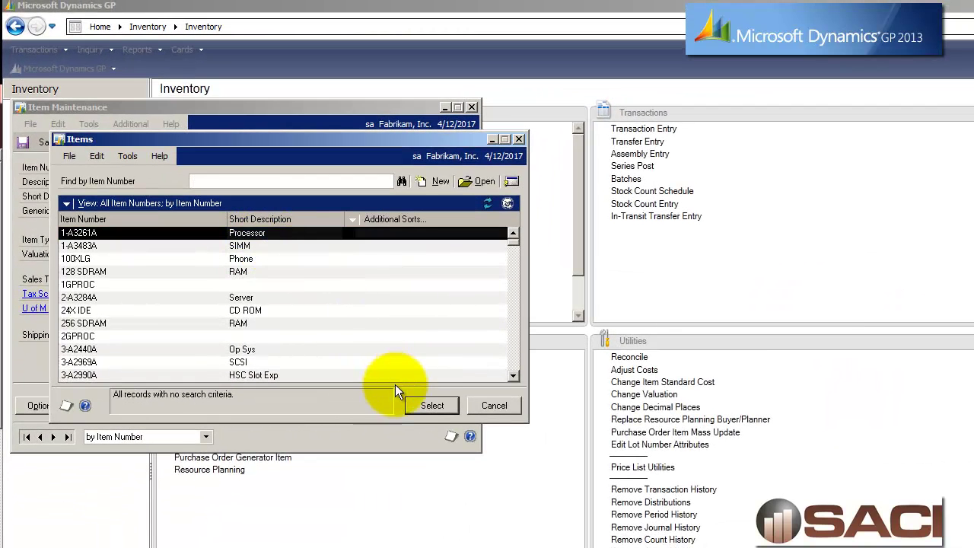
pyautogui.click(415, 403)
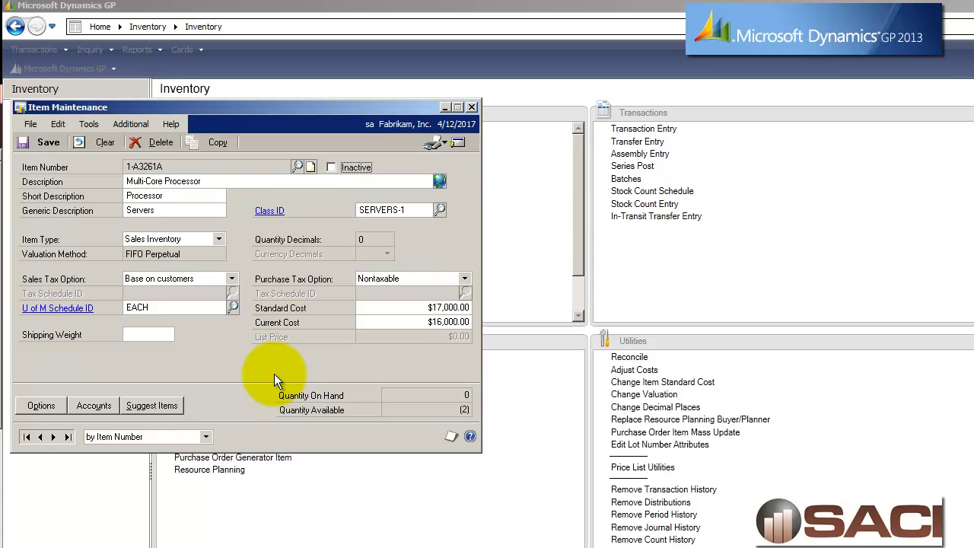
# Add 128 SDRAM as the processor's first suggested item with quantity 8.
pyautogui.click(149, 405)
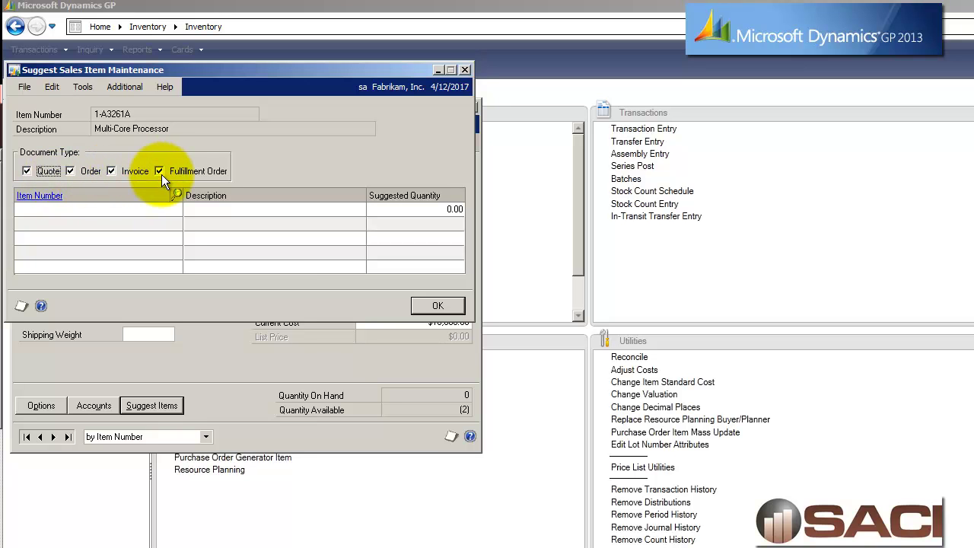
pyautogui.click(47, 209)
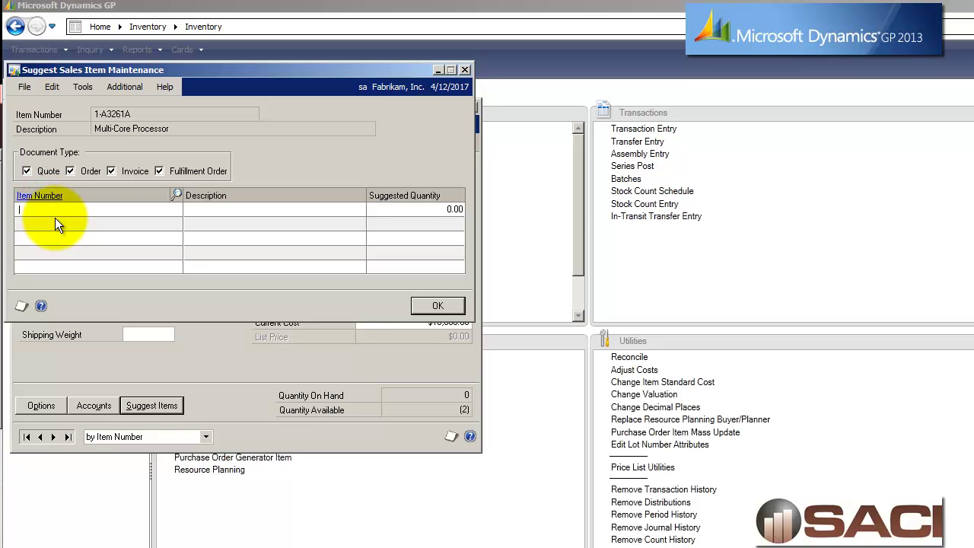
pyautogui.click(178, 195)
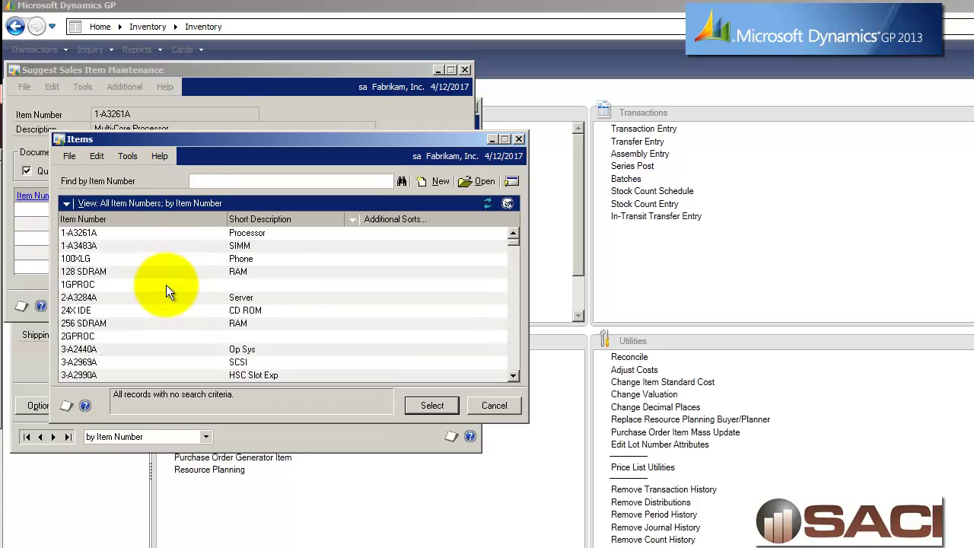
pyautogui.click(102, 275)
pyautogui.doubleClick(102, 276)
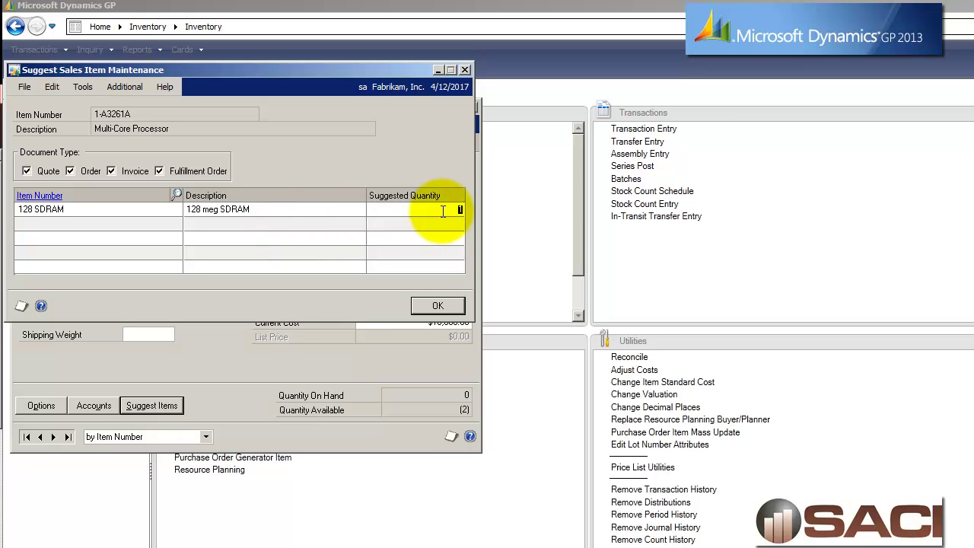
pyautogui.write('1')
pyautogui.press('Tab')
# Add ECC Memory 3-A3294A as the second suggested item.
pyautogui.click(176, 194)
pyautogui.click(512, 353)
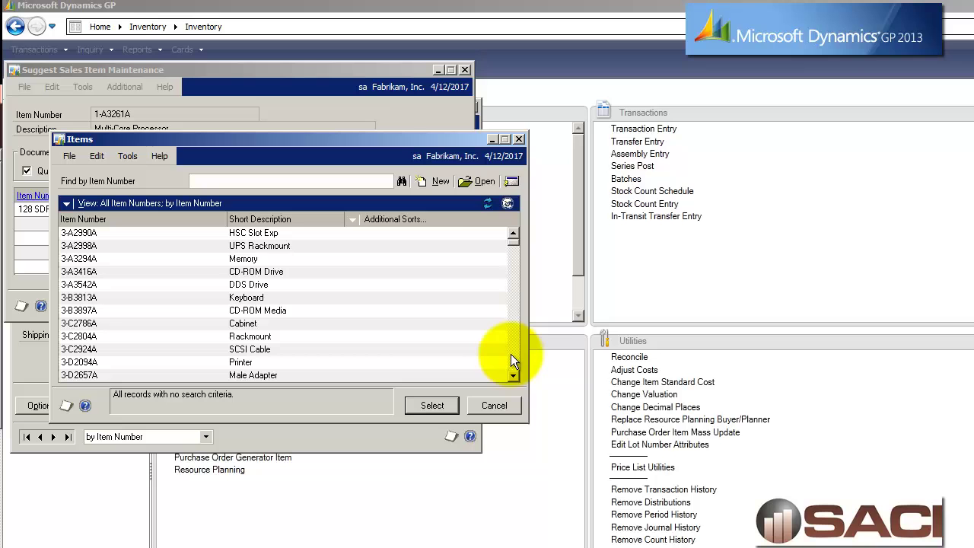
pyautogui.click(171, 263)
pyautogui.doubleClick(172, 260)
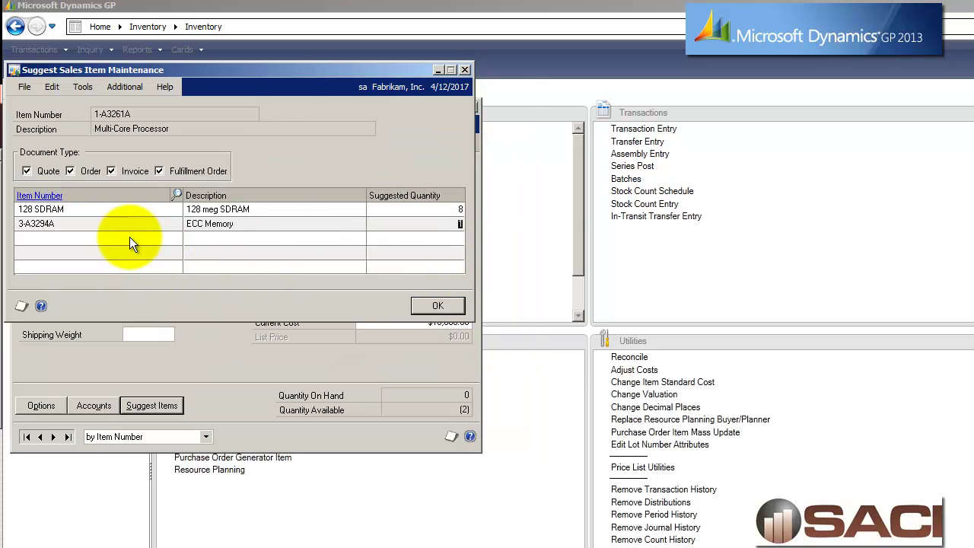
pyautogui.click(439, 223)
# Set the ECC Memory quantity to 4, save the suggestions, then clear and close Item Maintenance.
pyautogui.write('4')
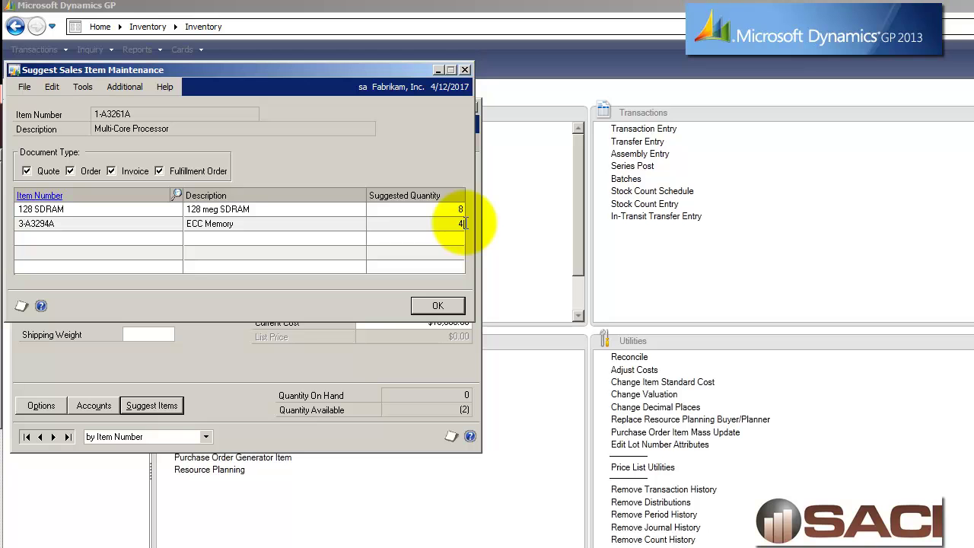
pyautogui.click(446, 308)
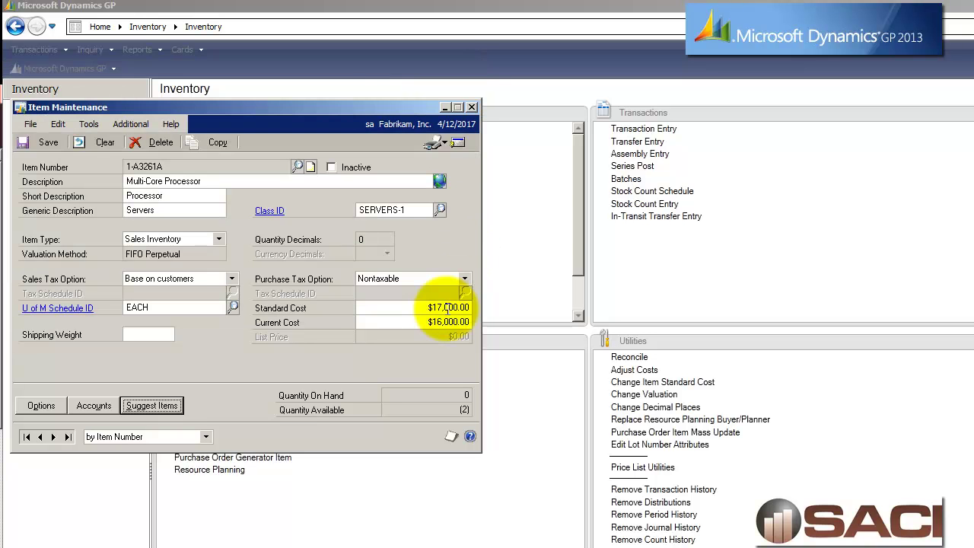
pyautogui.click(49, 141)
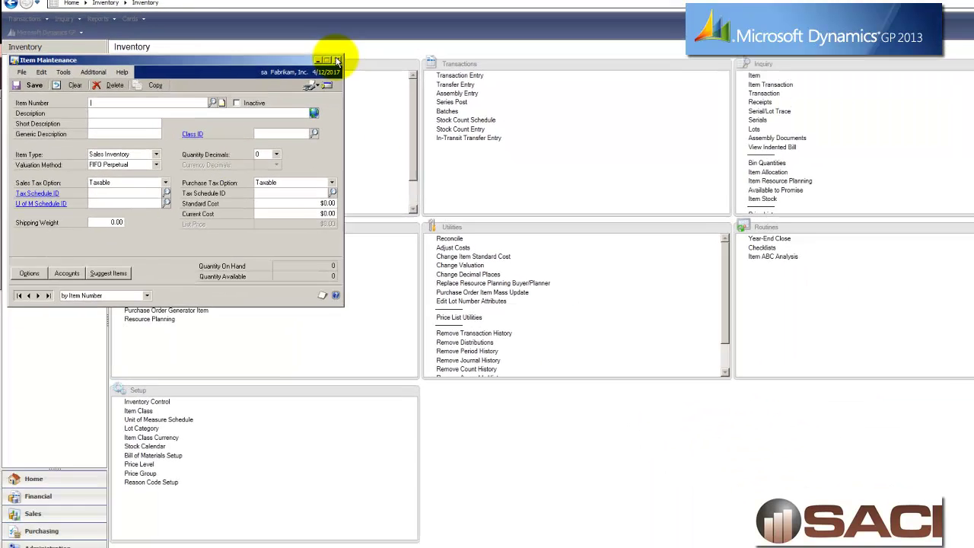
pyautogui.click(472, 107)
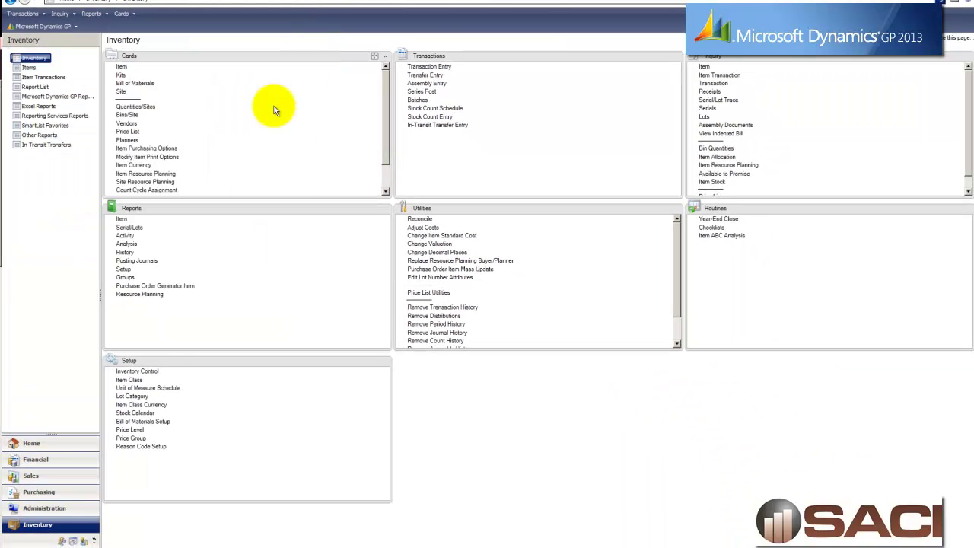
# Start a new STDORD-type sales order in Sales Transaction Entry.
pyautogui.click(59, 476)
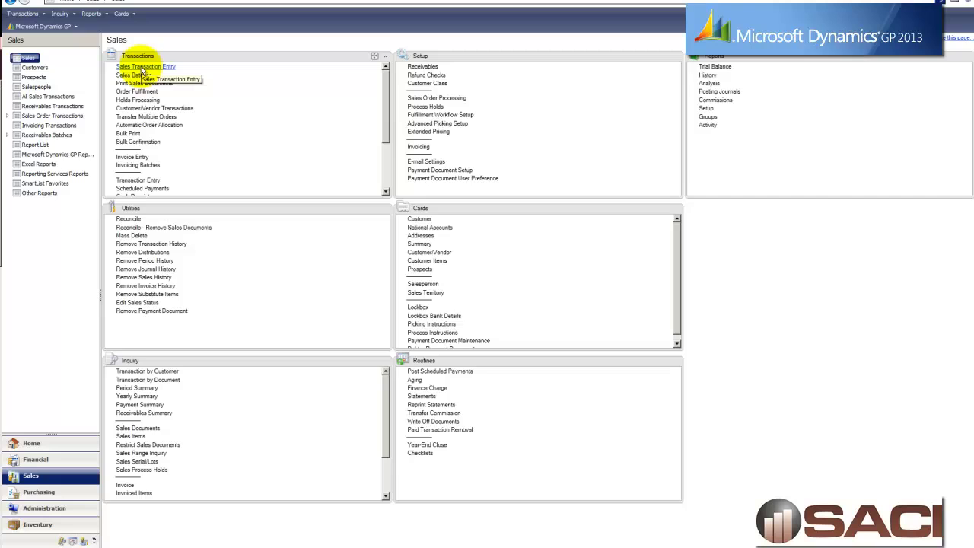
pyautogui.click(143, 68)
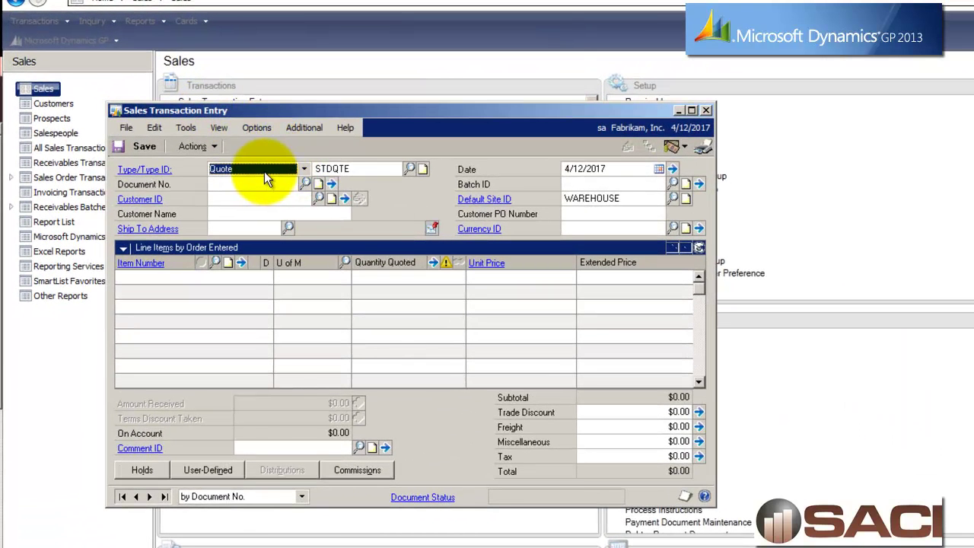
pyautogui.press('Down')
pyautogui.press('Tab')
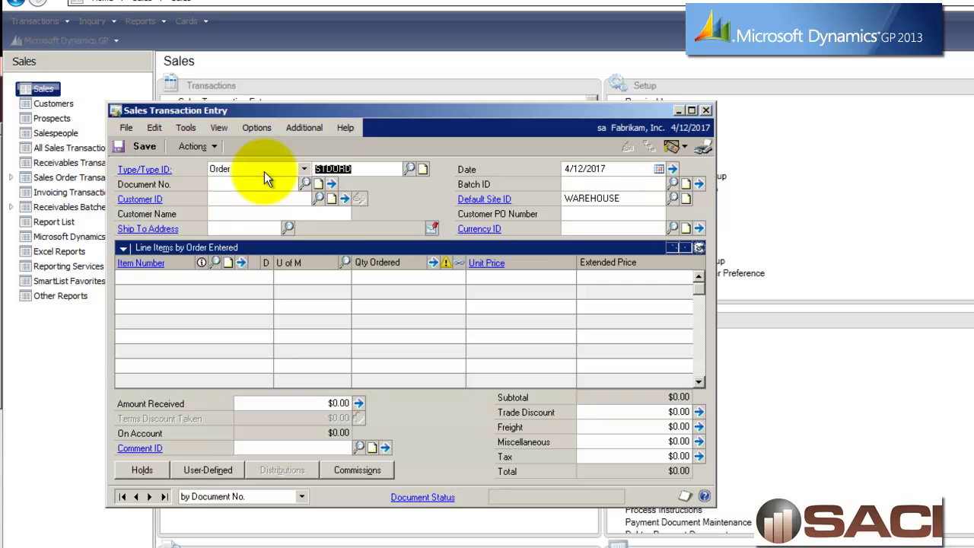
pyautogui.press('Tab')
pyautogui.press('Tab')
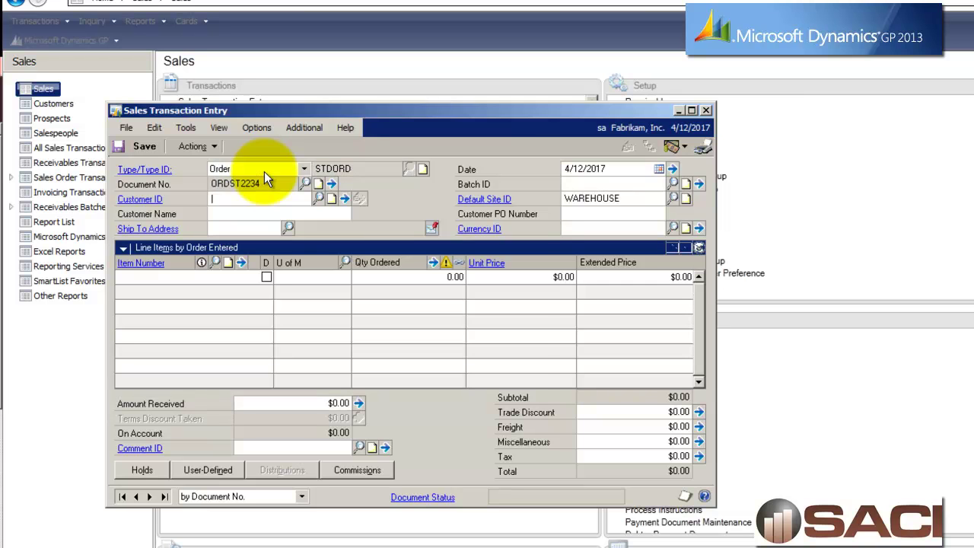
# Set the order's customer to Aaron Fitz Electrical and enter the batch ID.
pyautogui.hotkey('ctrl', 'l')
pyautogui.doubleClick(231, 212)
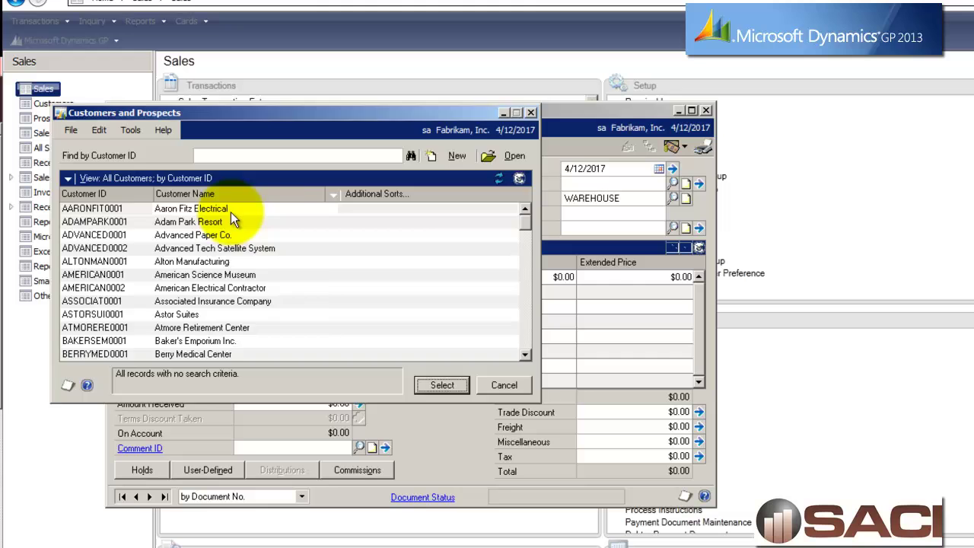
pyautogui.press('Tab')
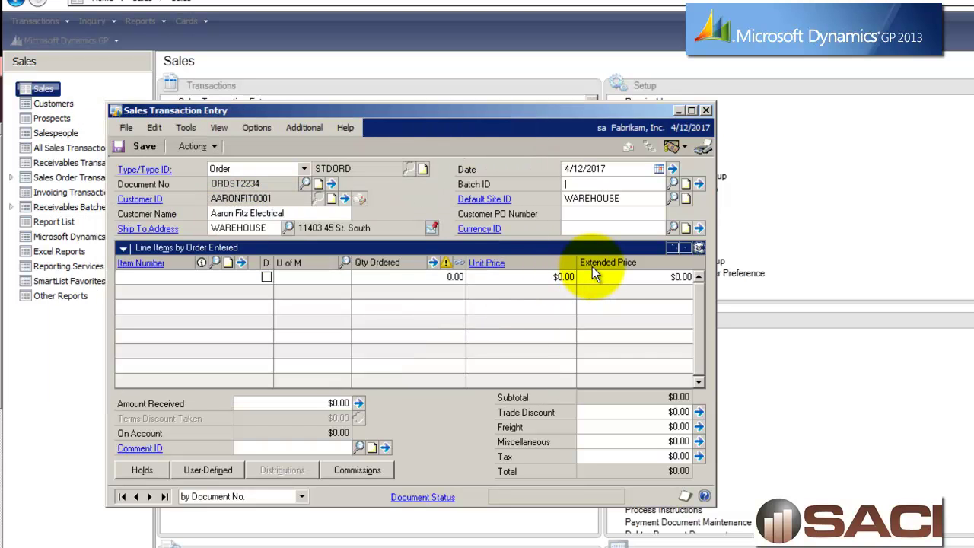
pyautogui.write('BELINDA')
pyautogui.press('Tab')
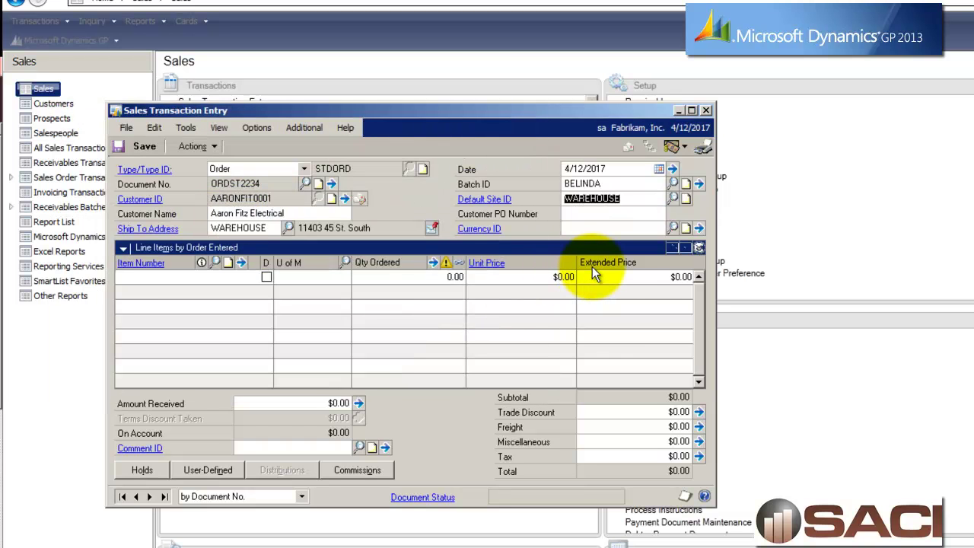
pyautogui.press('Tab')
pyautogui.press('Tab')
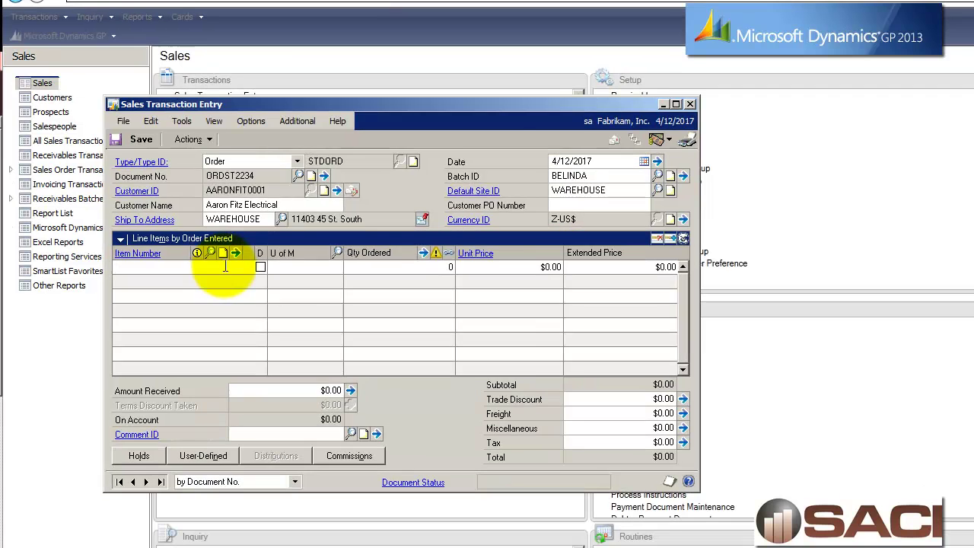
pyautogui.hotkey('ctrl', 'q')
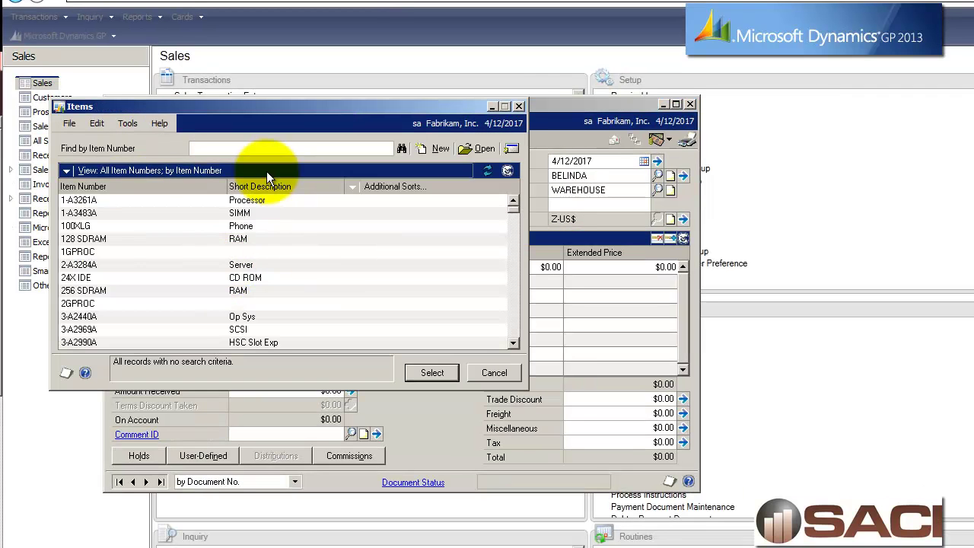
# Order one 1-A3261A processor, overriding the stock shortage and entering the credit-limit override password.
pyautogui.click(260, 202)
pyautogui.doubleClick(261, 202)
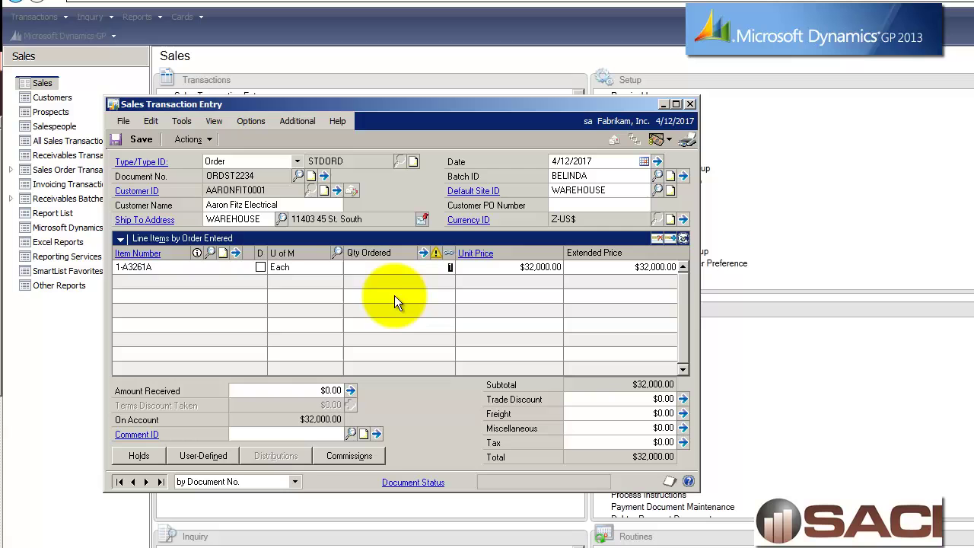
pyautogui.write('1')
pyautogui.press('Tab')
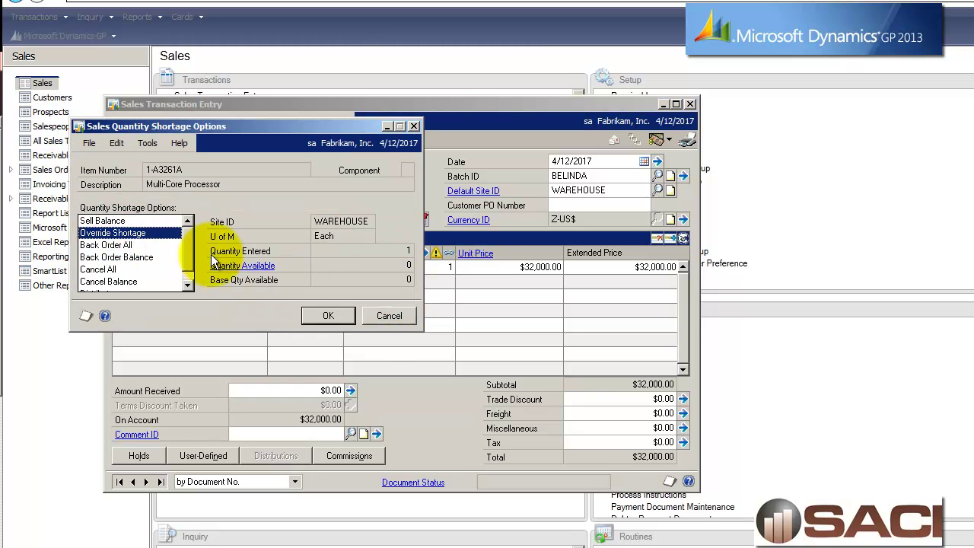
pyautogui.click(329, 315)
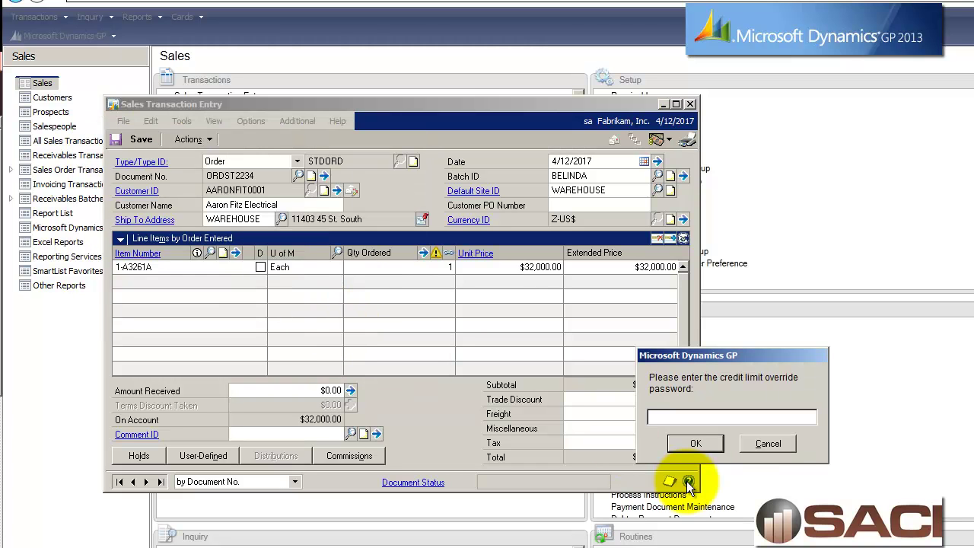
pyautogui.write('access')
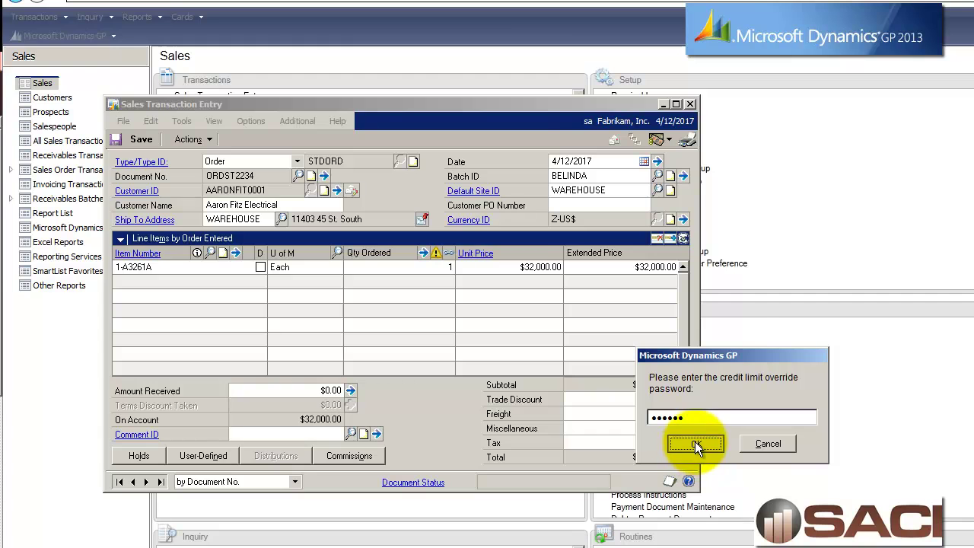
pyautogui.click(695, 441)
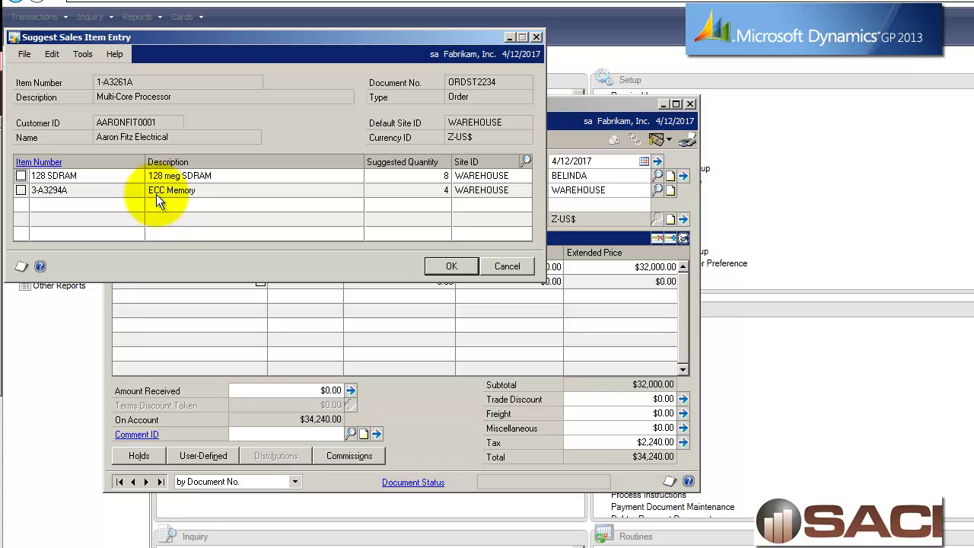
# Add the suggested 8 × 128 SDRAM, overriding its shortage, for a $35,321.60 total.
pyautogui.click(20, 175)
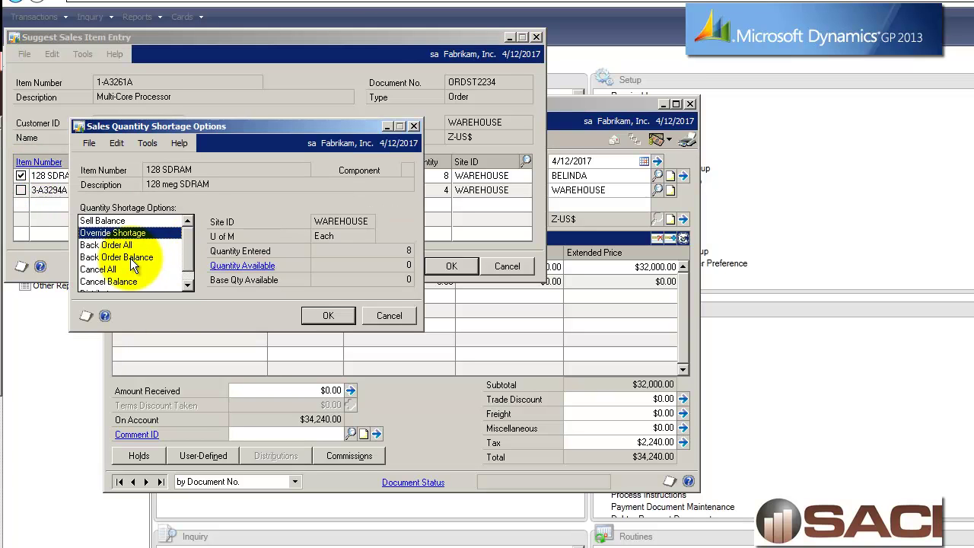
pyautogui.click(312, 320)
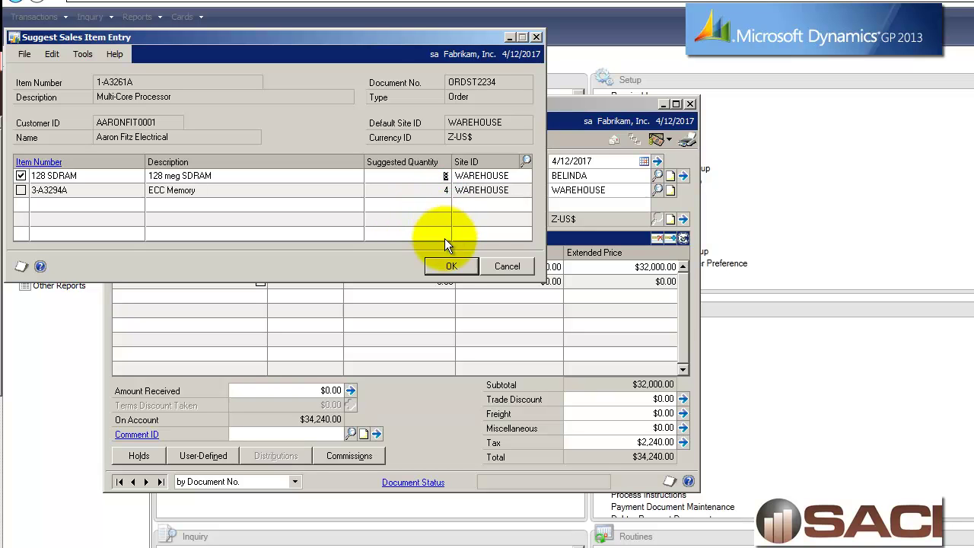
pyautogui.click(450, 268)
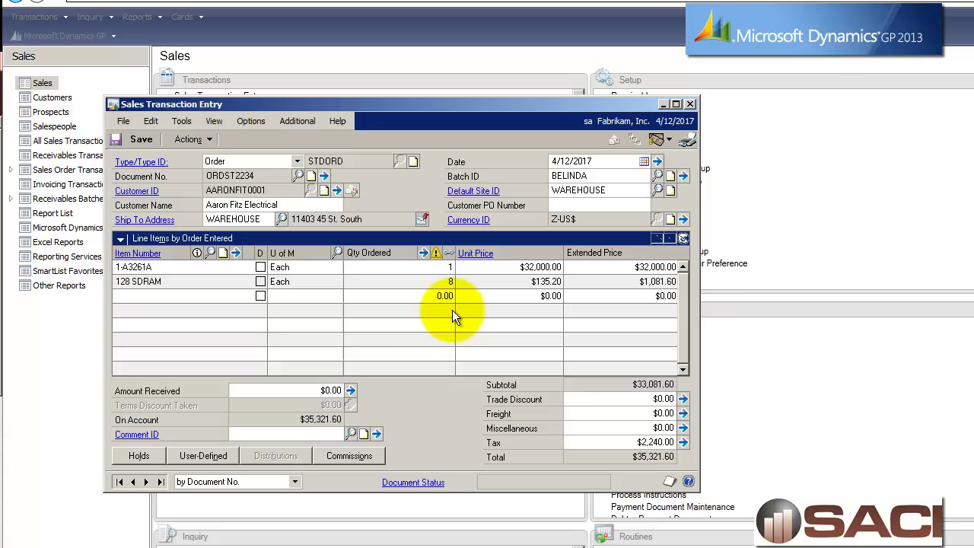